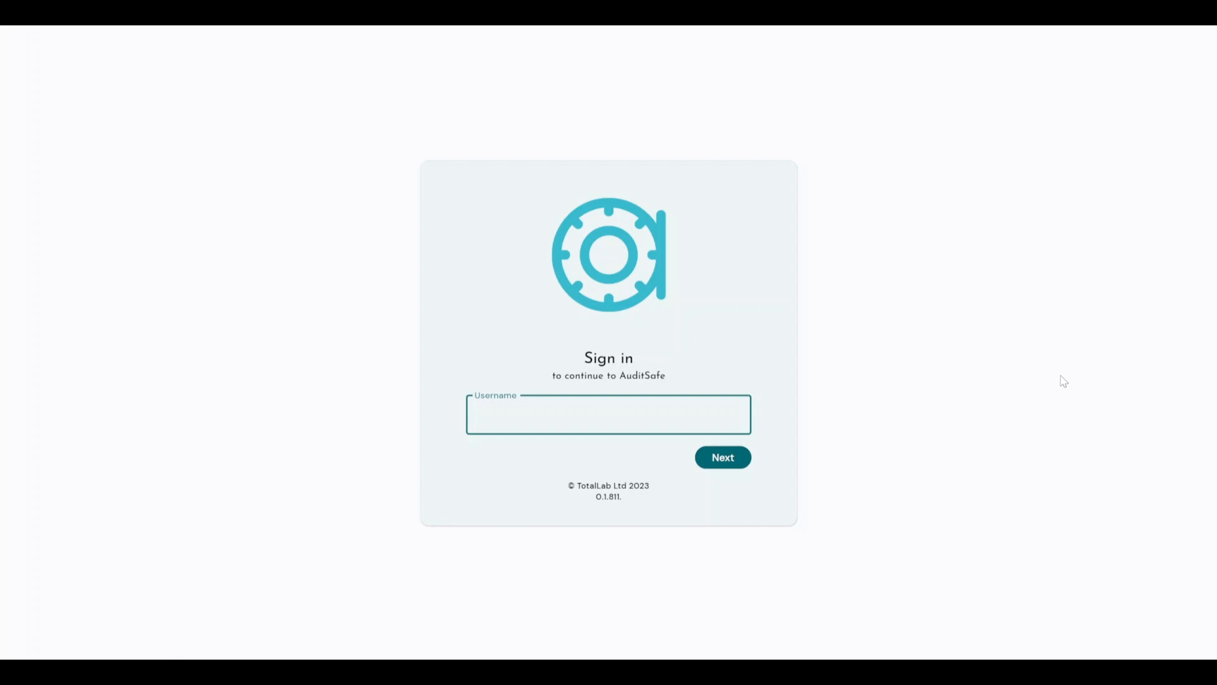
# Step: Sign in with the internal account's username and password, then open the Users and Groups page
pyautogui.write('test')
pyautogui.press('Return')
pyautogui.write('test')
pyautogui.press('Return')
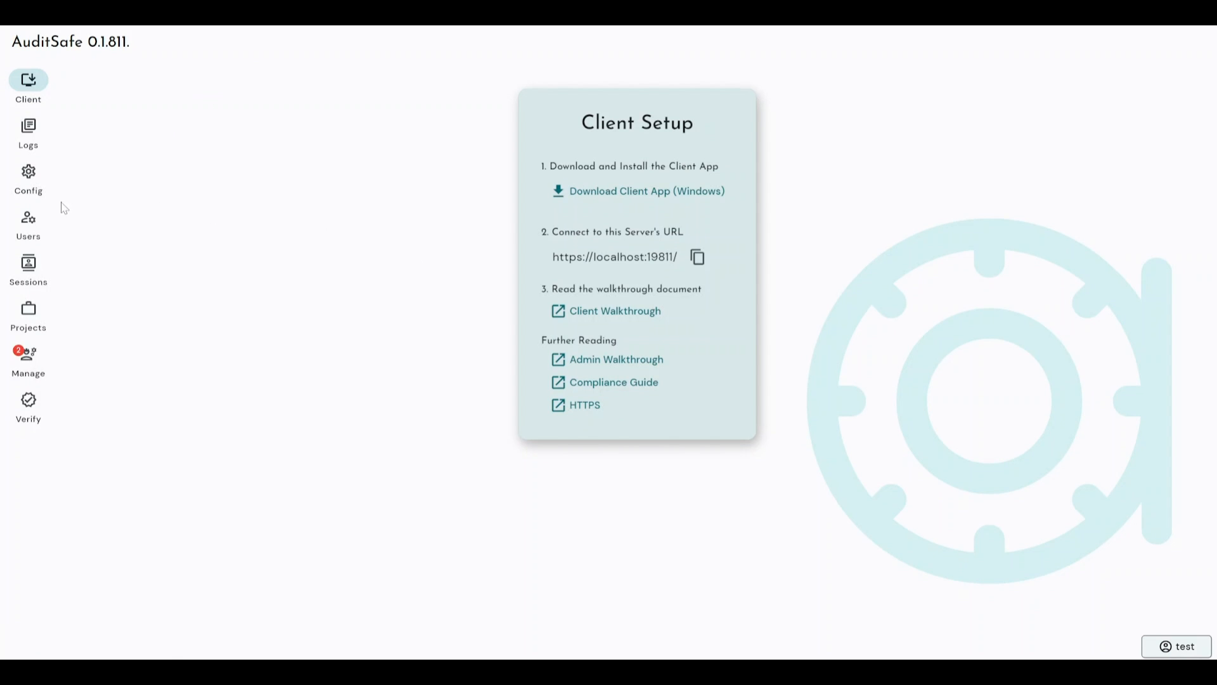
pyautogui.click(30, 221)
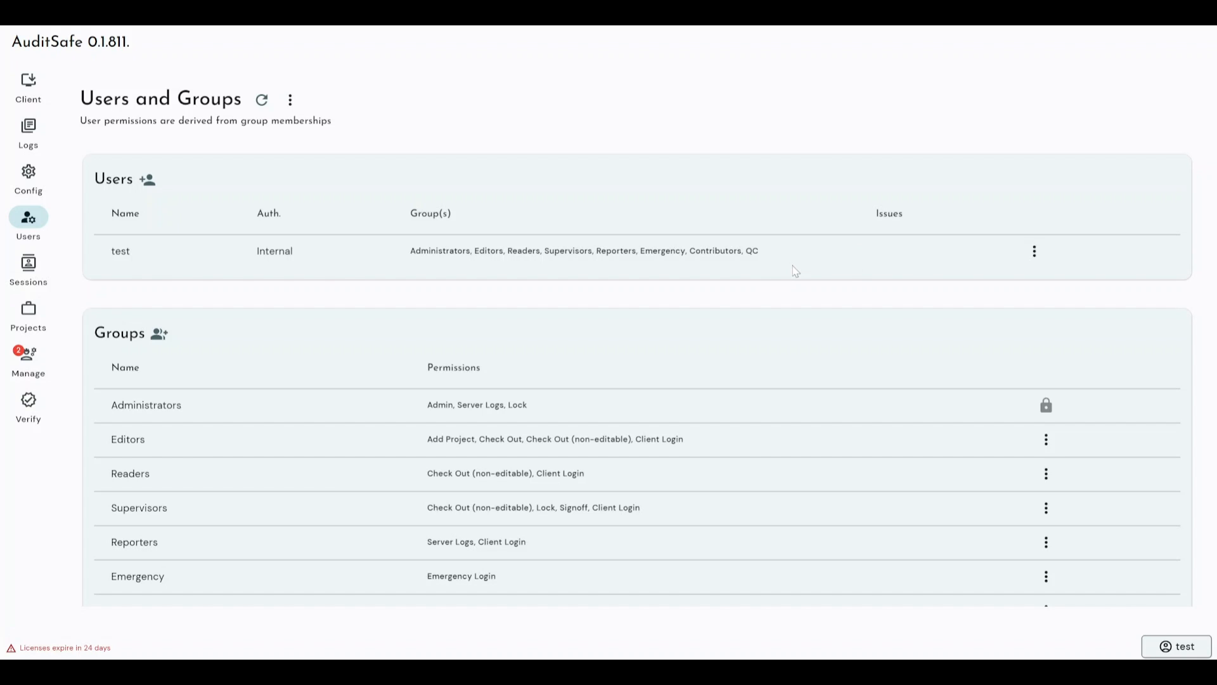
pyautogui.click(1034, 253)
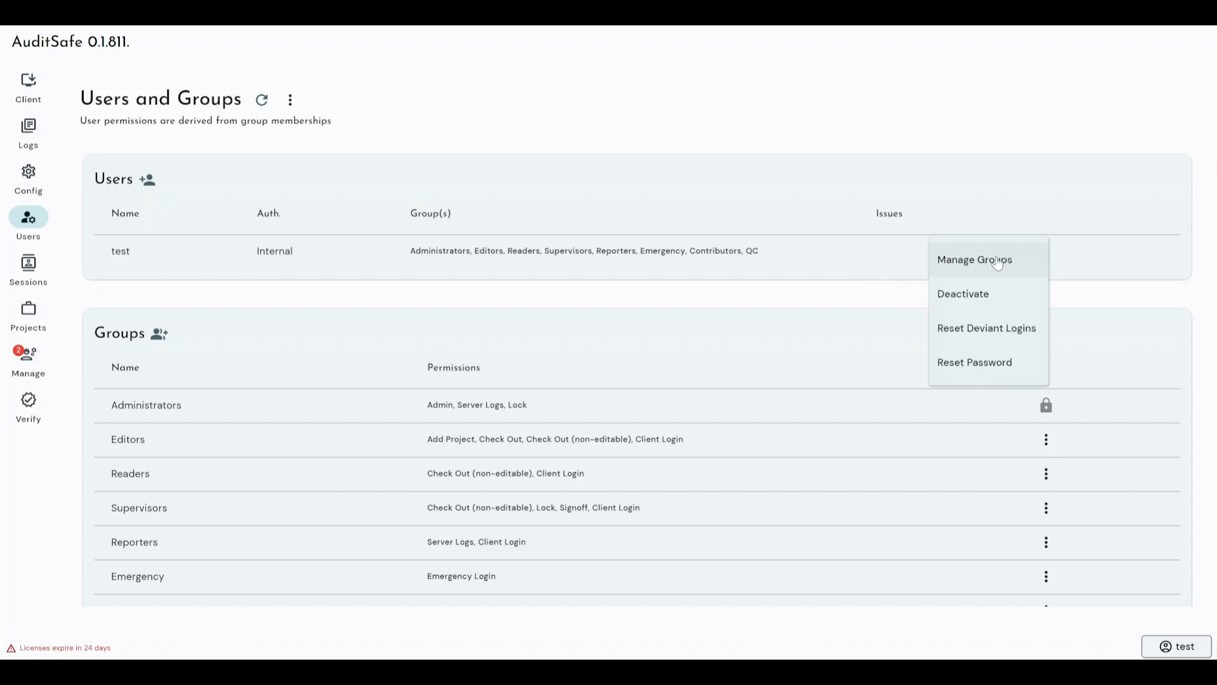
pyautogui.click(1038, 253)
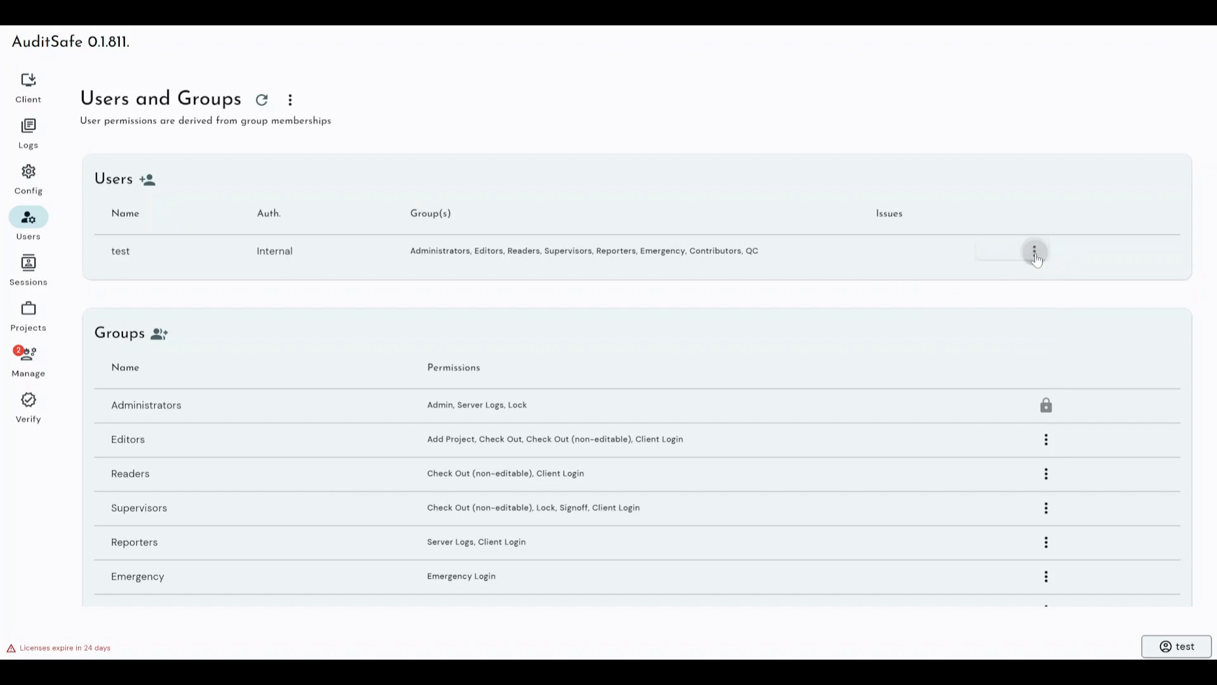
pyautogui.click(1036, 255)
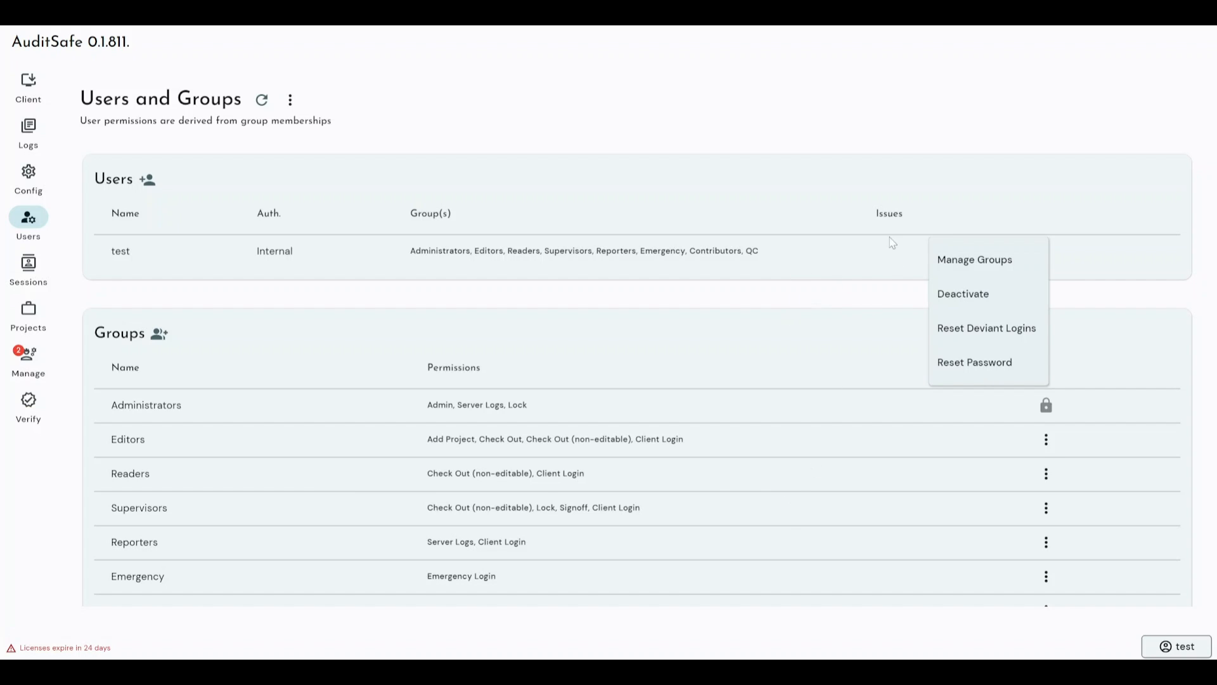
pyautogui.click(1014, 259)
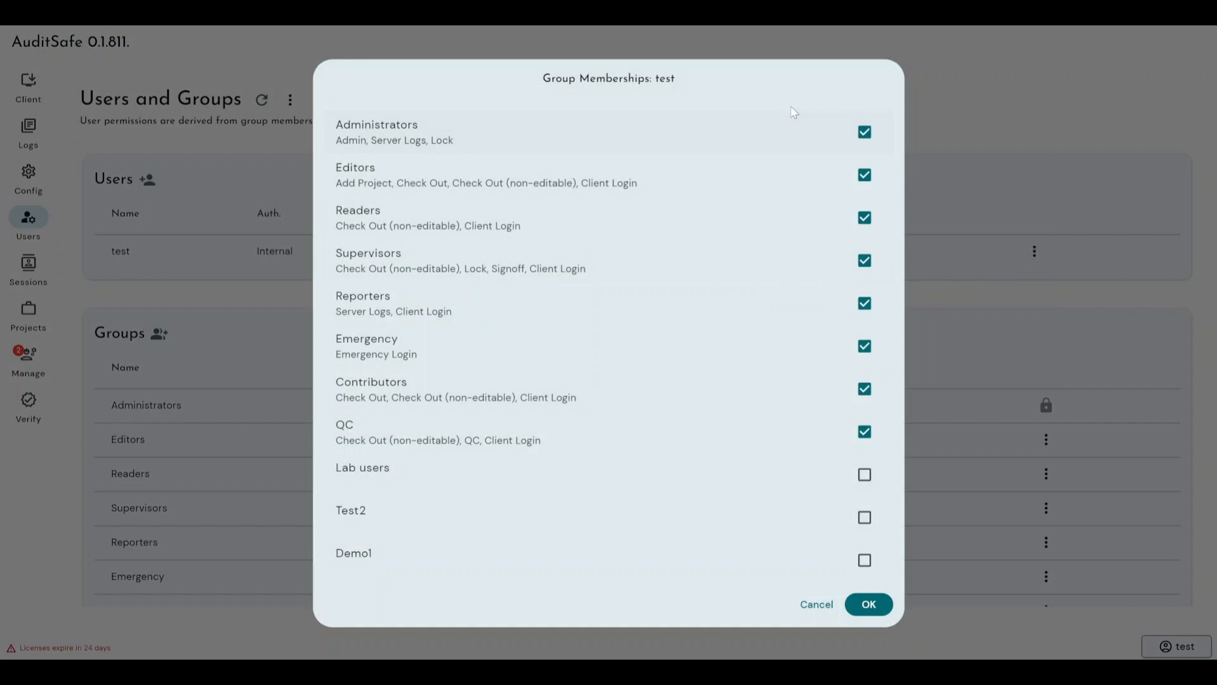
pyautogui.click(823, 610)
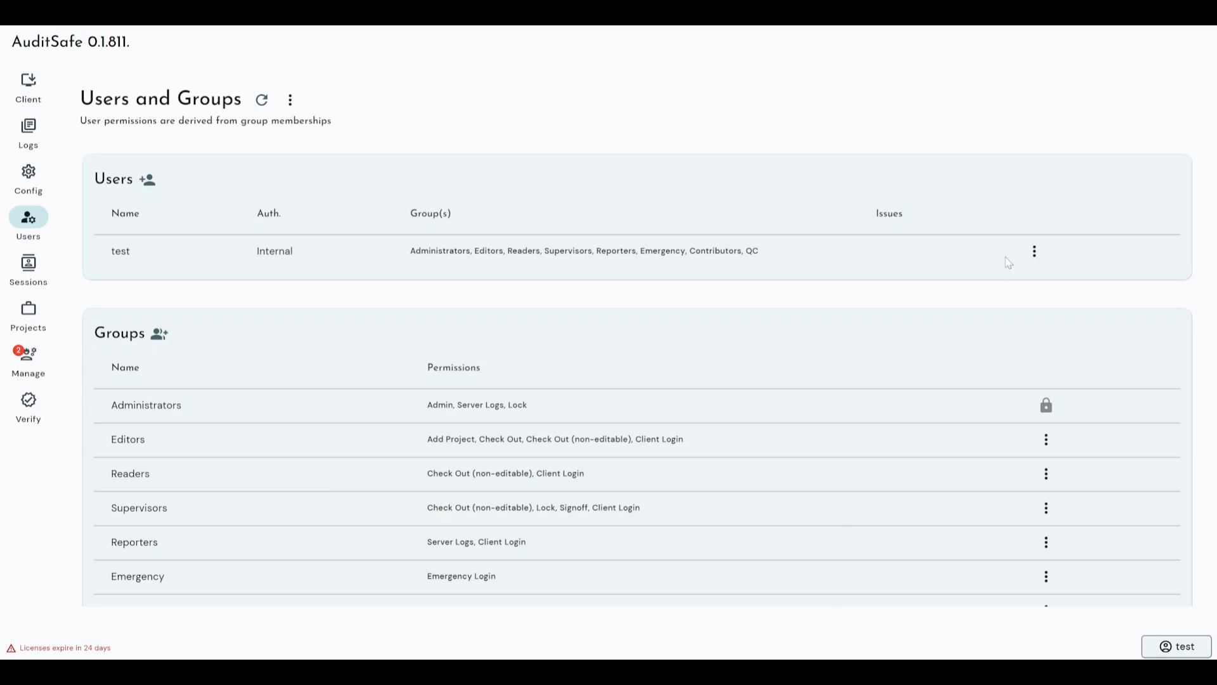
# Step: Open the three-dot actions menu on the test user's row
pyautogui.click(1037, 254)
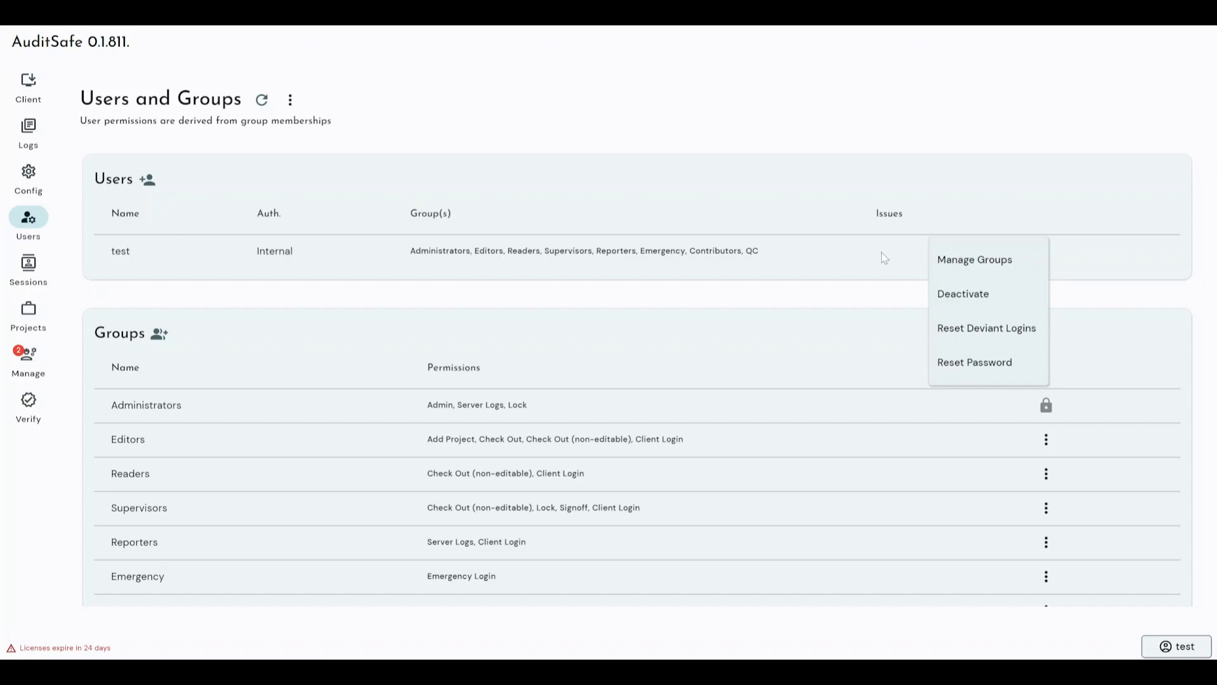
# Step: Reset the test user's password and dismiss the temporary password notice
pyautogui.click(965, 365)
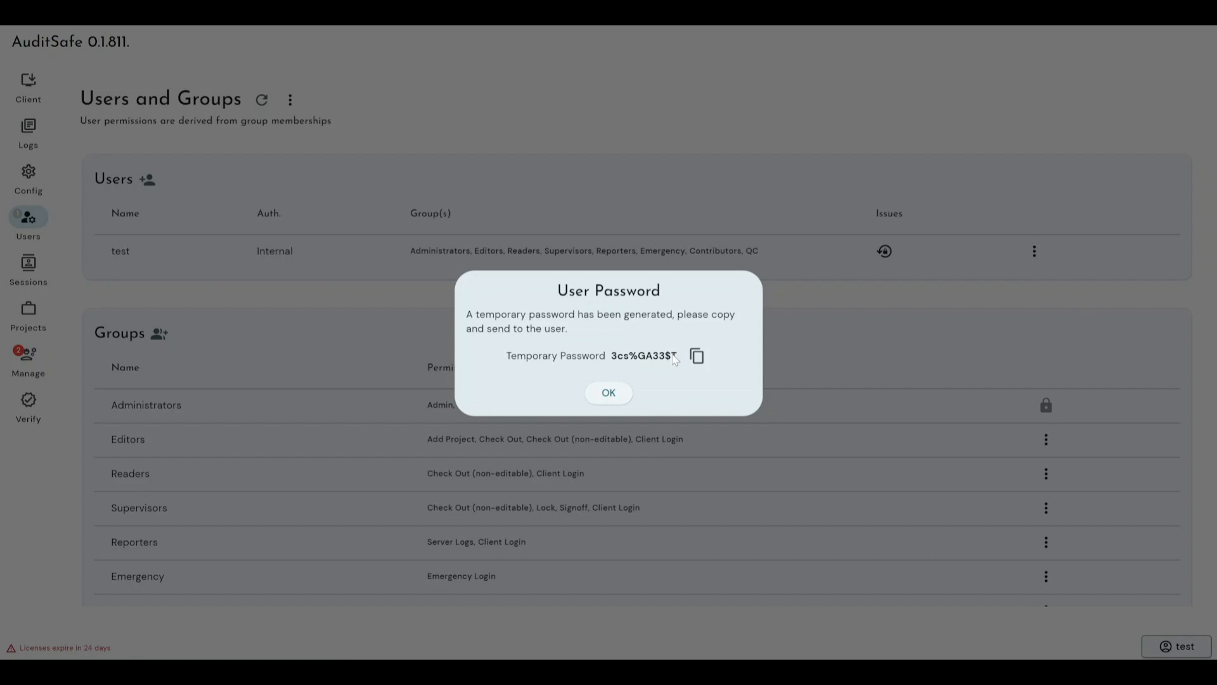
pyautogui.click(609, 393)
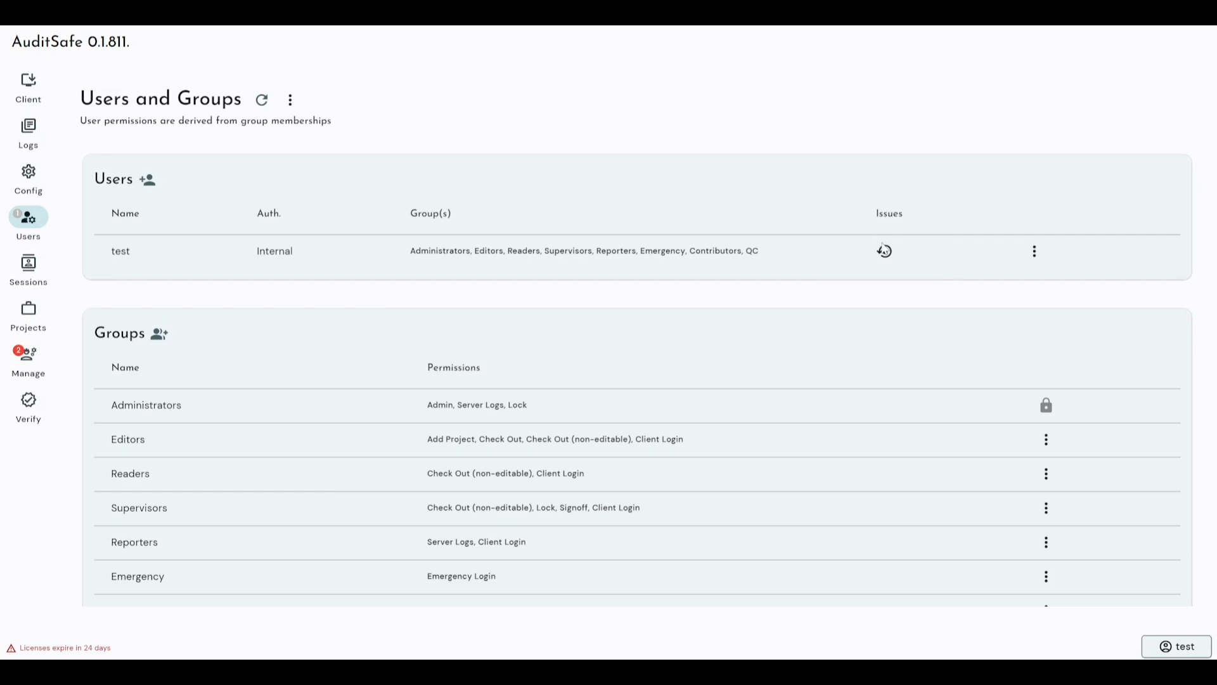
pyautogui.moveTo(883, 261)
# Step: Close the user's actions menu unused and scroll down to the full Groups table
pyautogui.click(1033, 251)
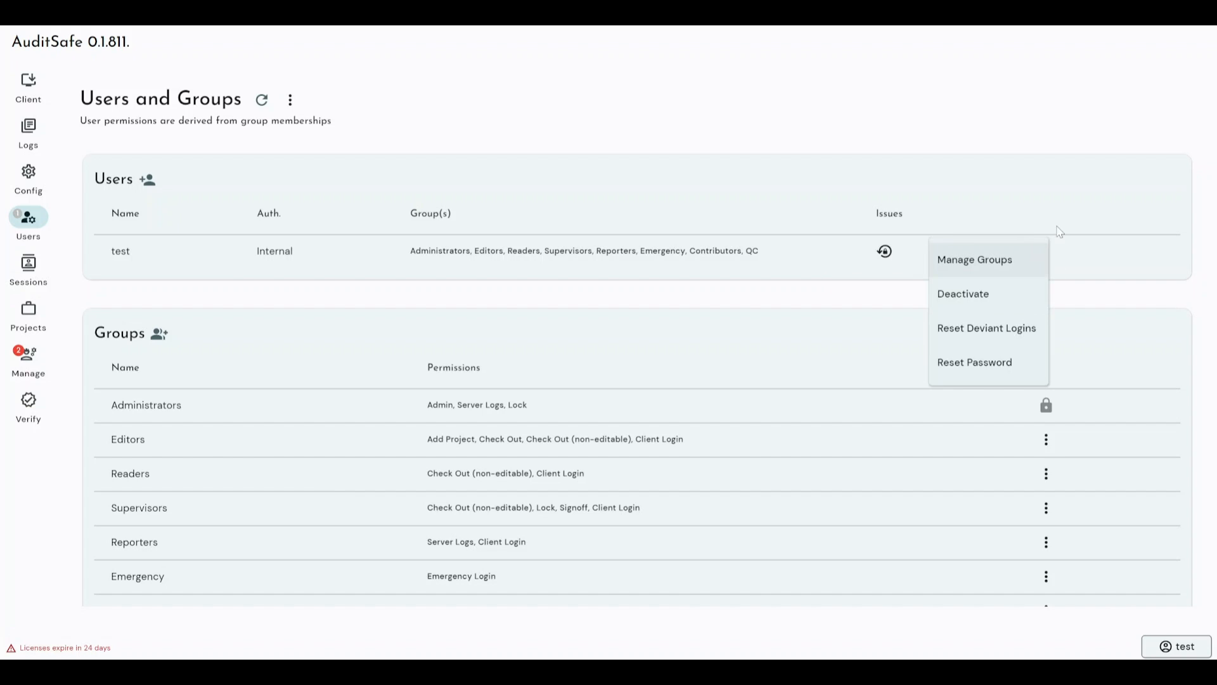
pyautogui.click(835, 353)
pyautogui.scroll(-1, 695, 363)
pyautogui.scroll(-2, 695, 366)
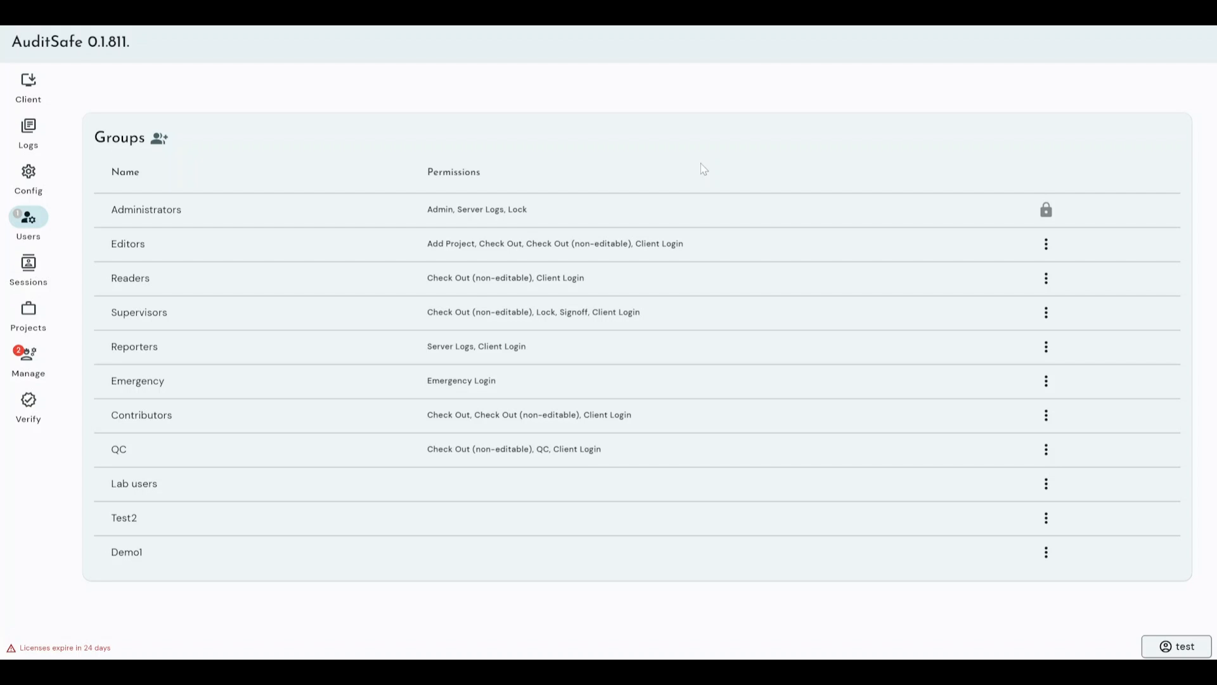
pyautogui.scroll(3, 702, 162)
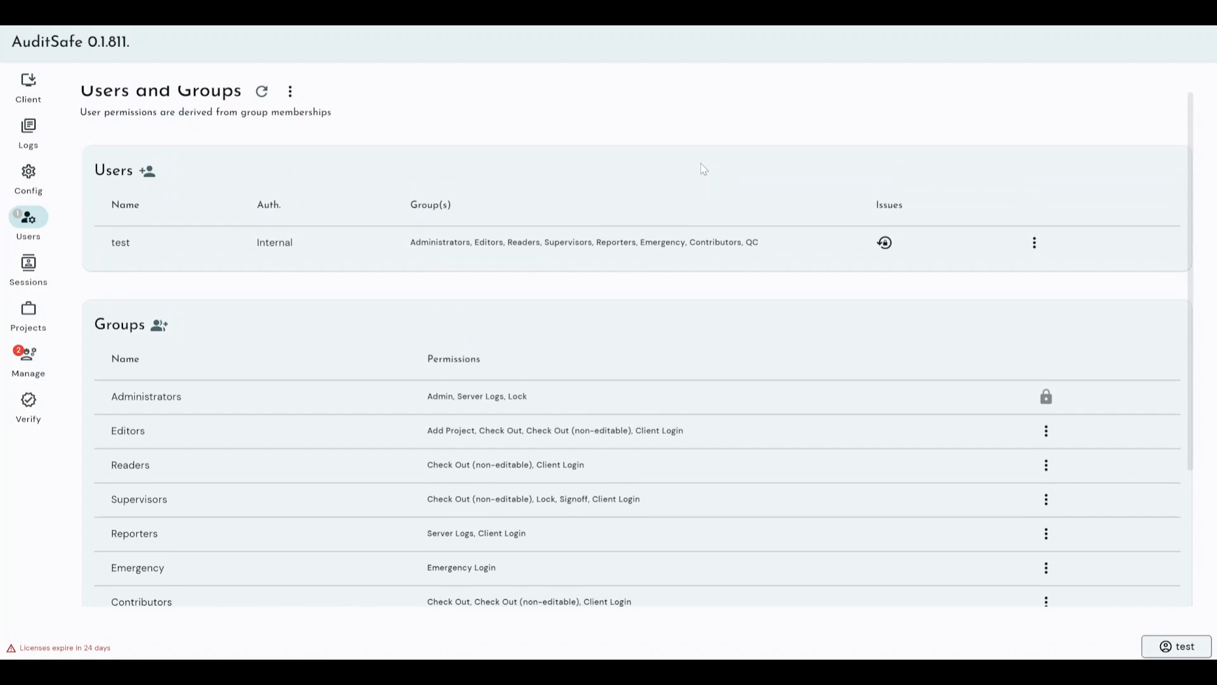
pyautogui.scroll(-1, 444, 160)
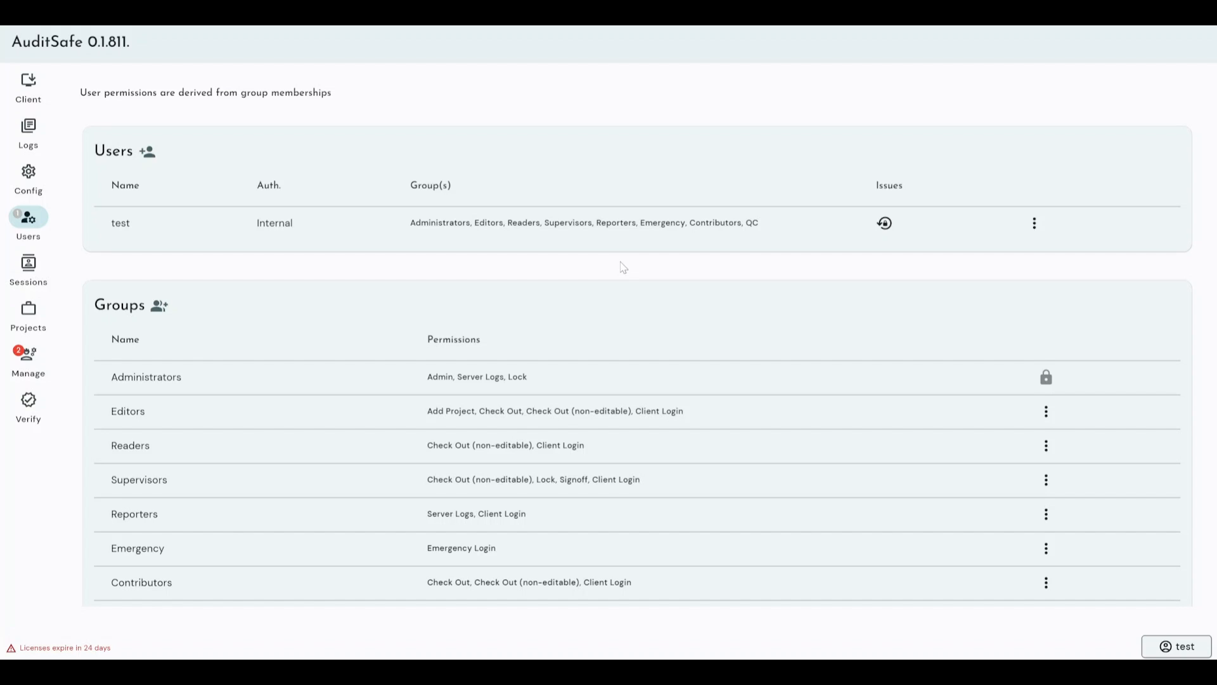
pyautogui.scroll(-1, 623, 266)
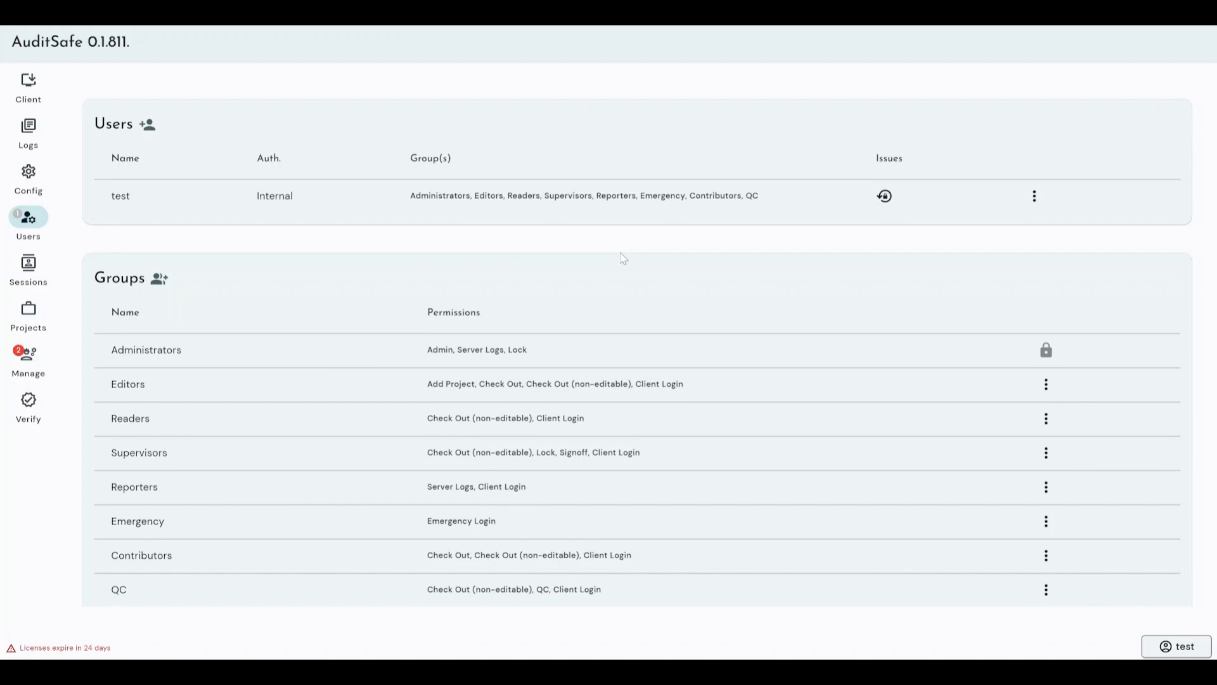
pyautogui.scroll(-2, 622, 259)
pyautogui.scroll(1, 615, 198)
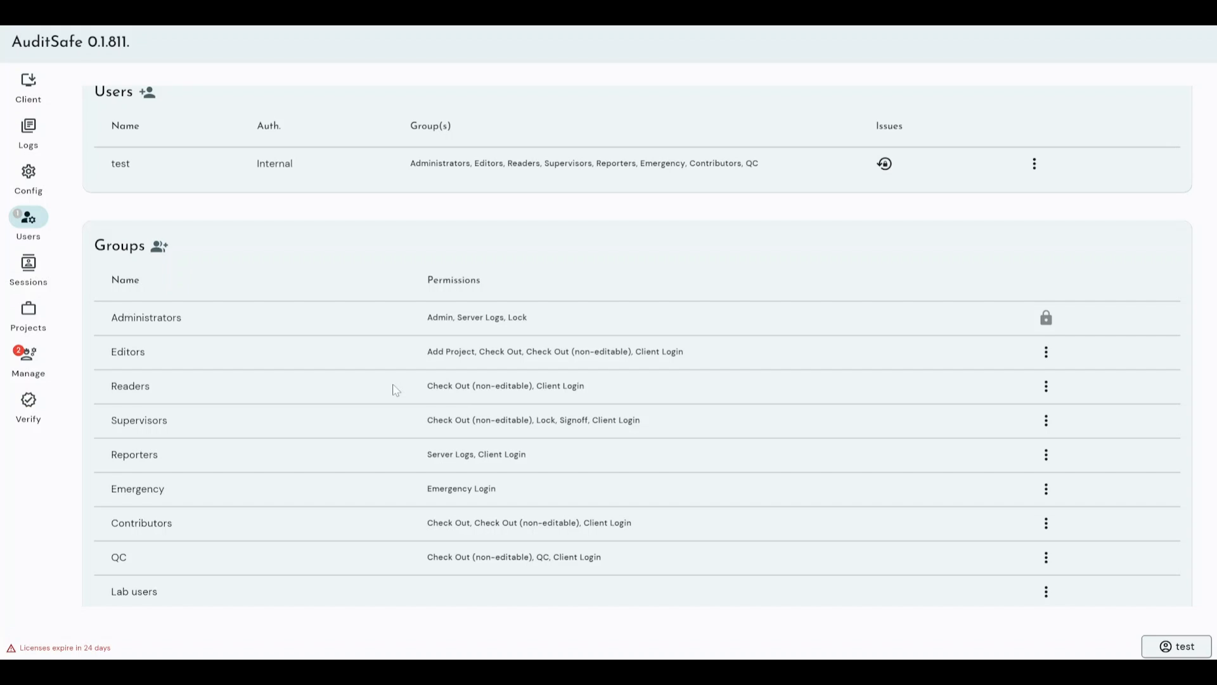
pyautogui.scroll(-1, 732, 417)
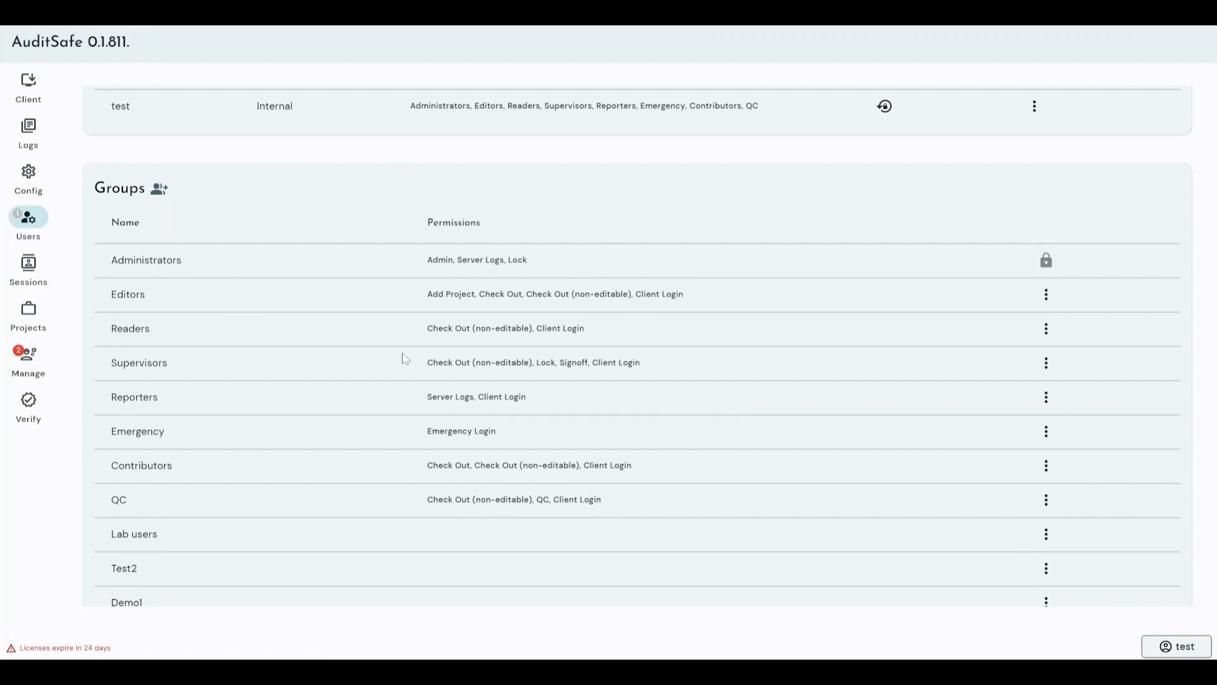
pyautogui.scroll(-1, 574, 437)
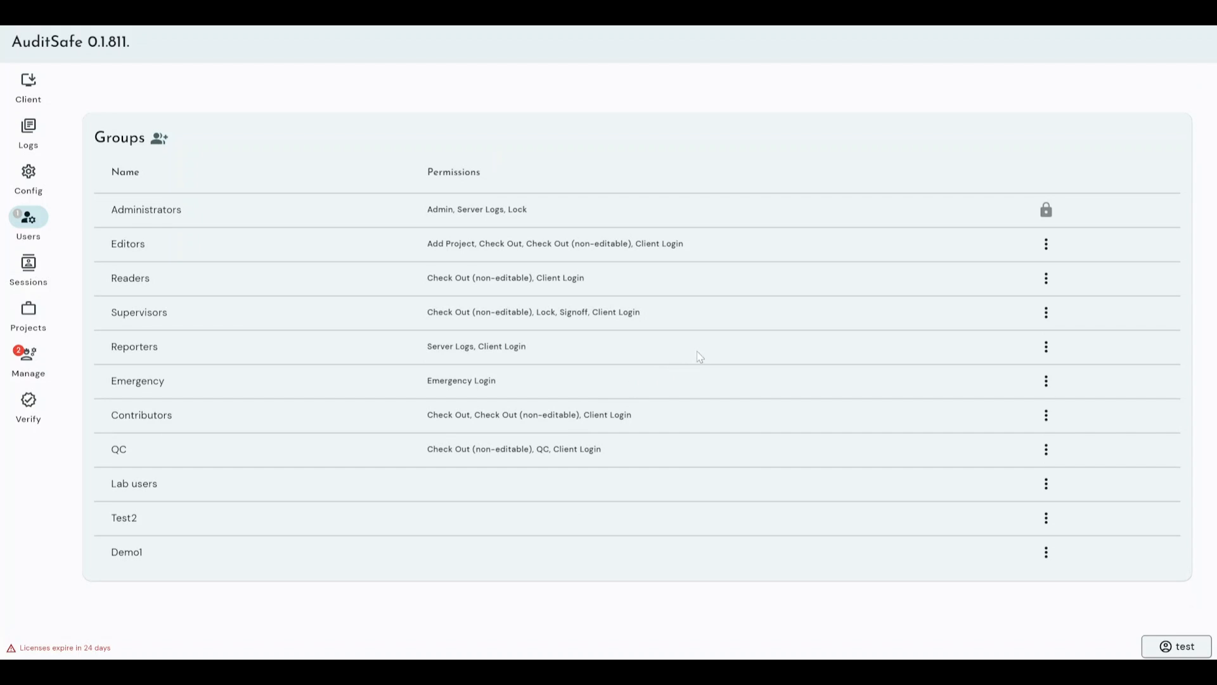
pyautogui.scroll(1, 656, 276)
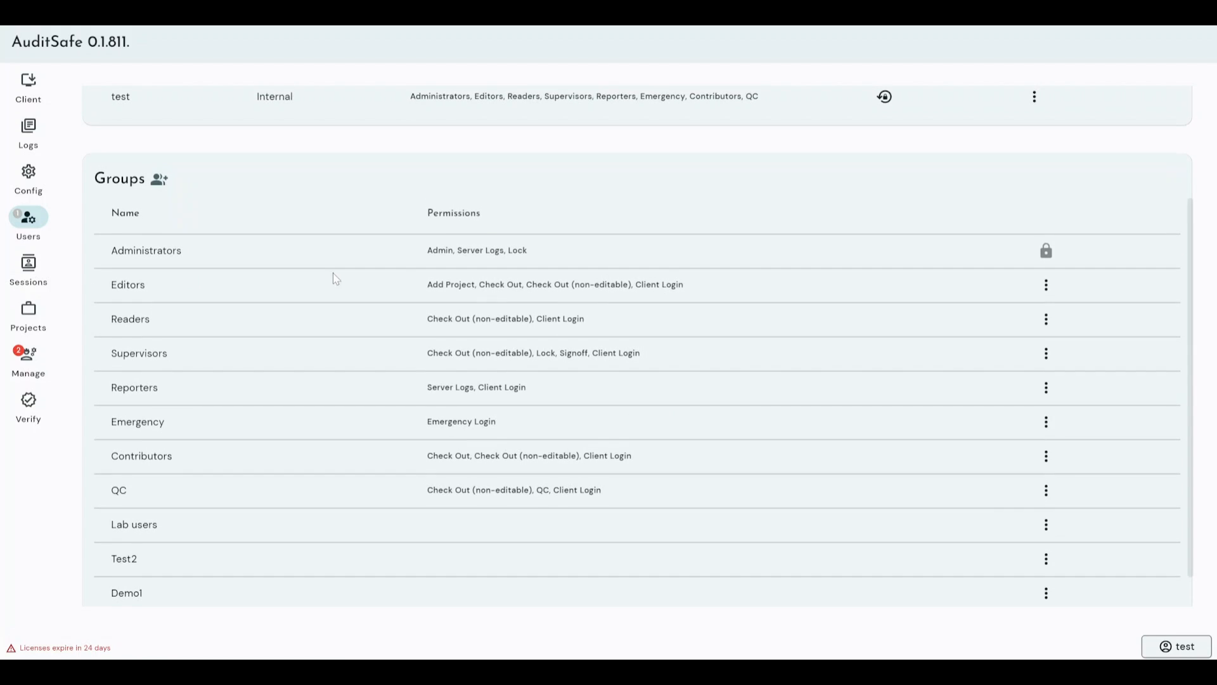
pyautogui.scroll(-1, 510, 320)
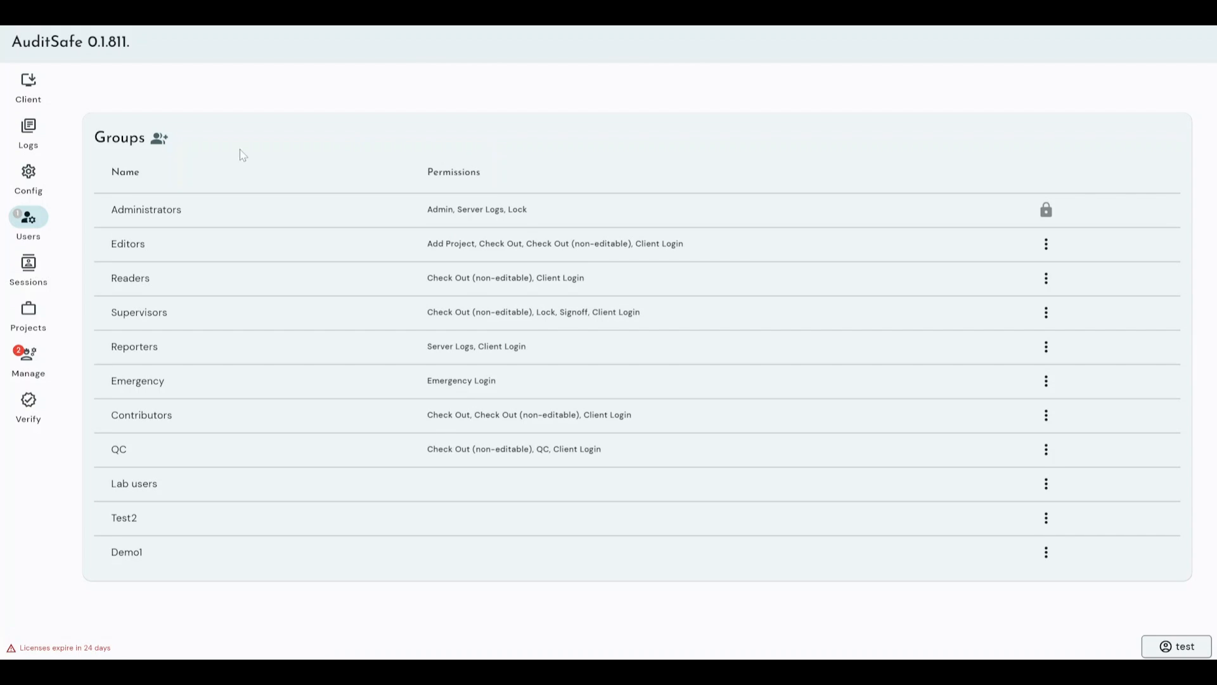
# Step: Create a new group named Test4 from the add-group icon and confirm it
pyautogui.click(159, 138)
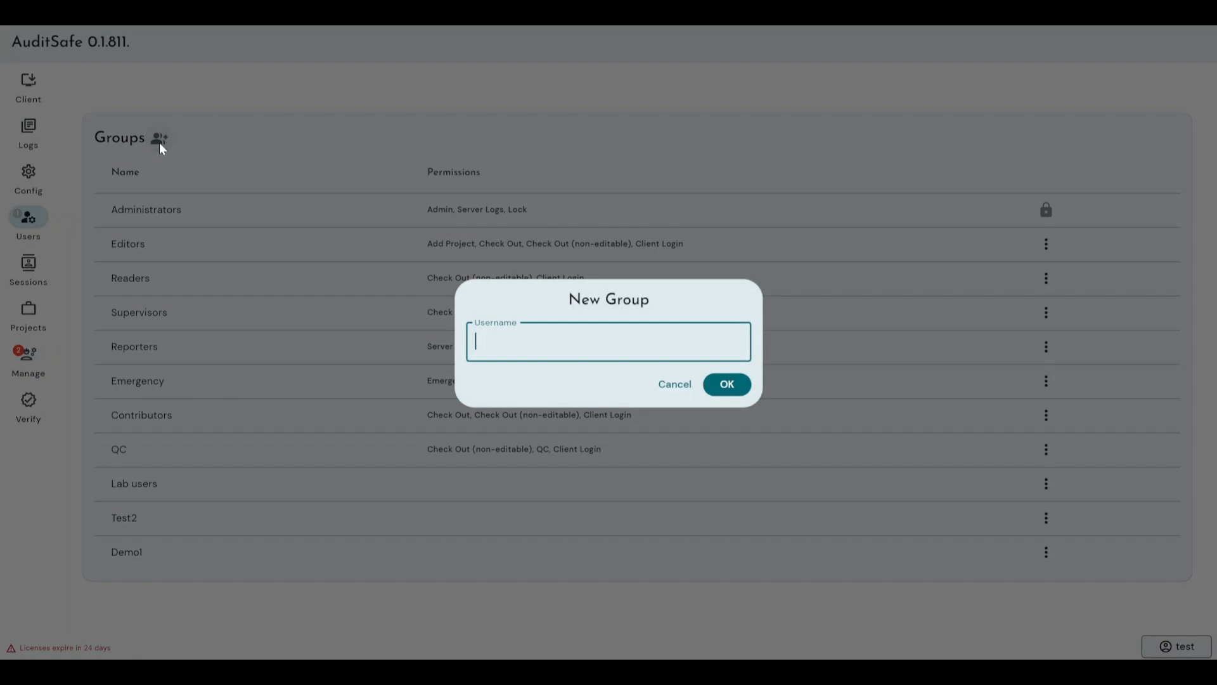
pyautogui.write('Test4')
pyautogui.press('Tab')
pyautogui.click(722, 381)
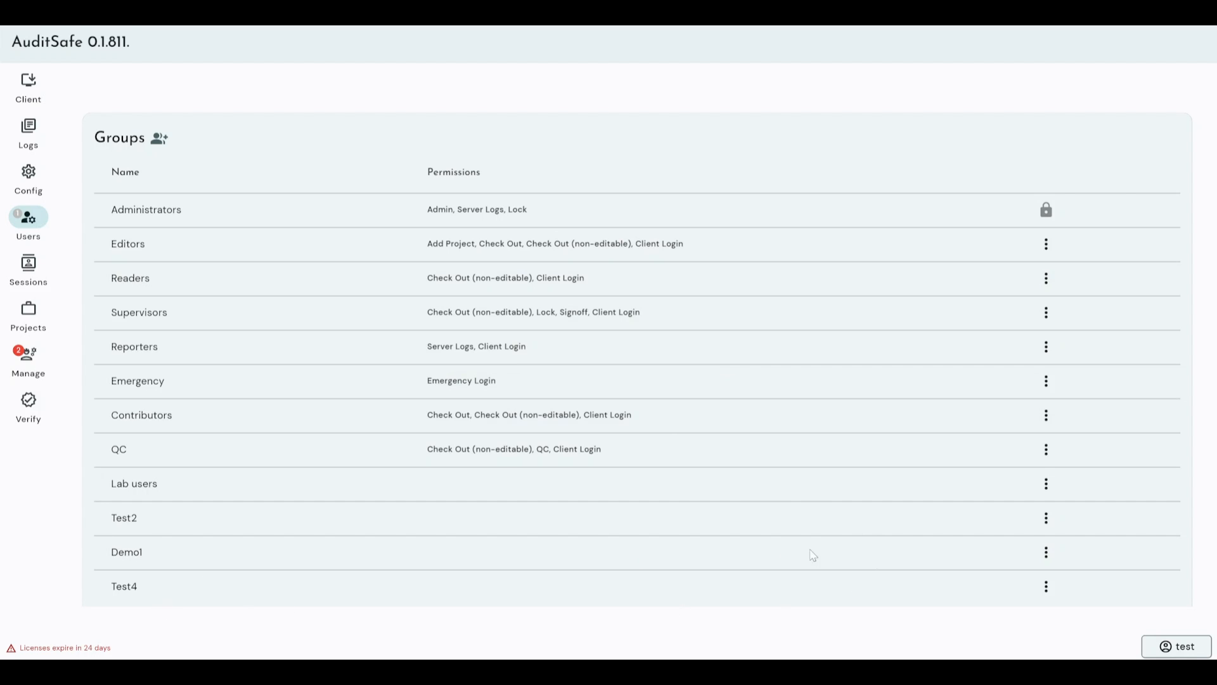
# Step: In Test4's Change Permissions, tick Add Project, Self Signoff, Check Out and Server Logs, then save
pyautogui.click(1046, 586)
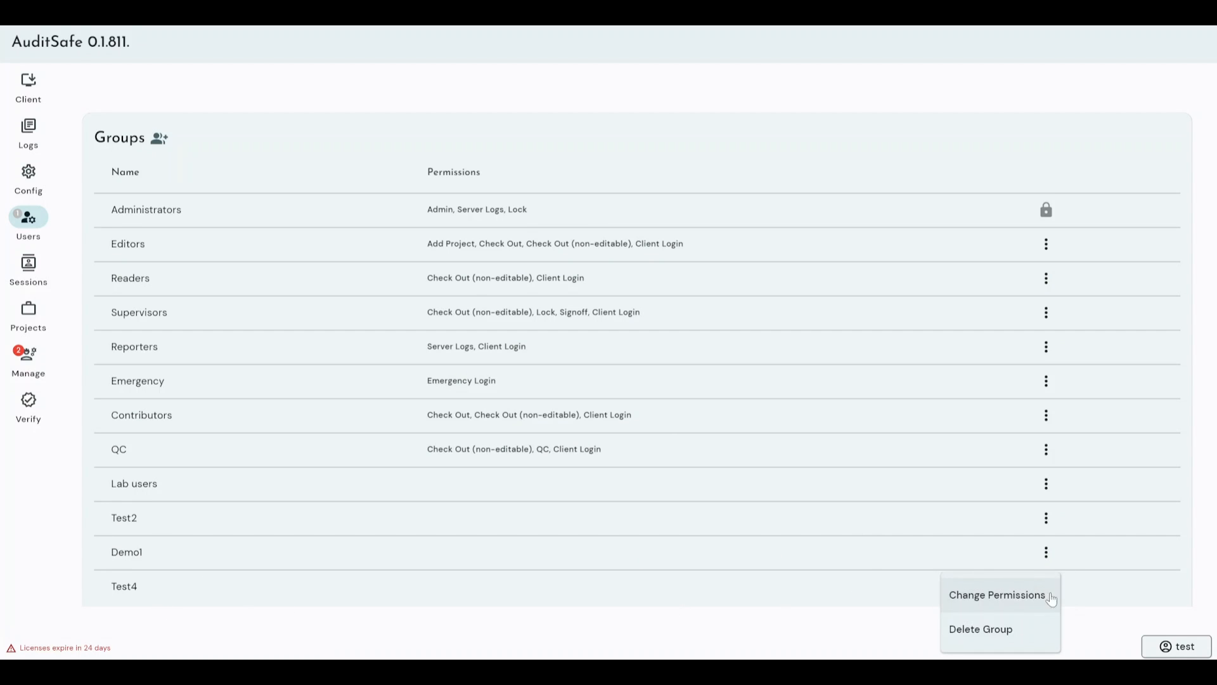
pyautogui.click(1020, 599)
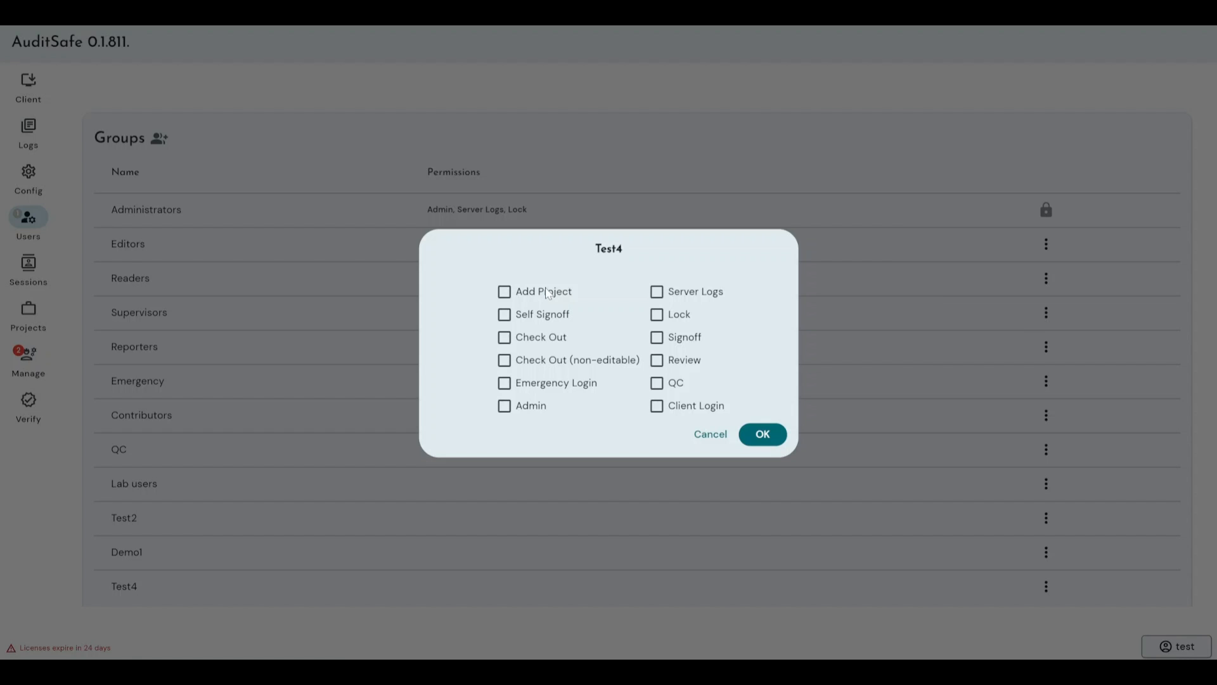
pyautogui.click(504, 292)
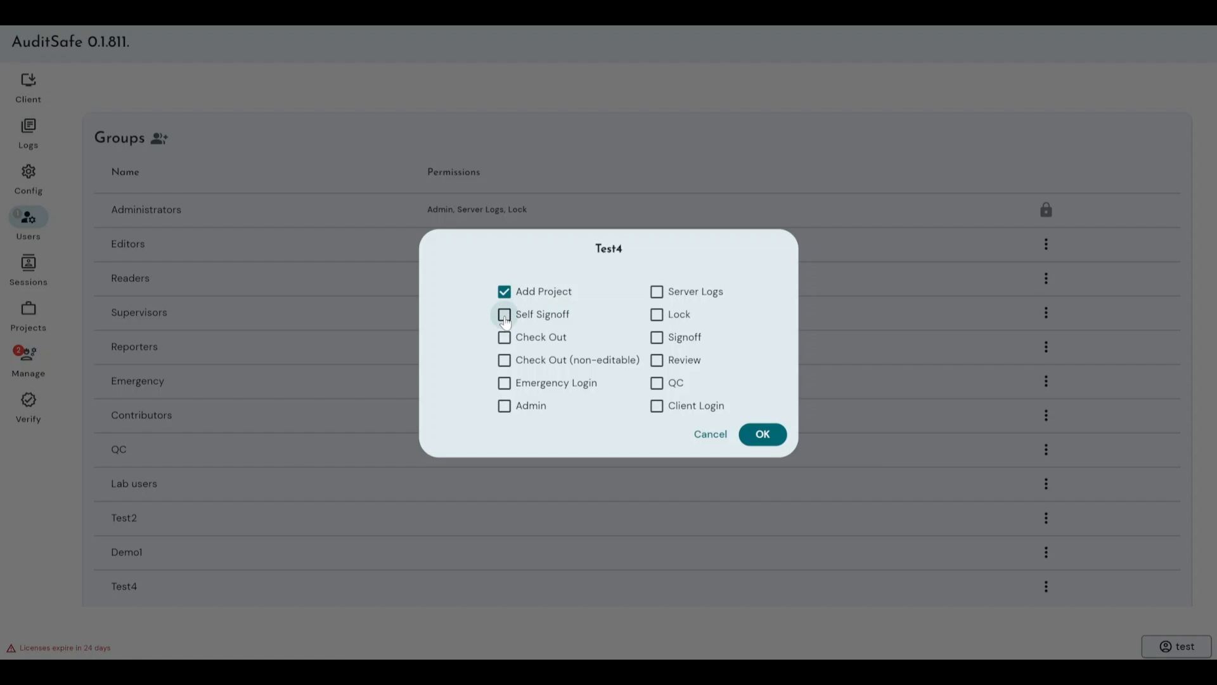
pyautogui.click(504, 315)
pyautogui.click(504, 337)
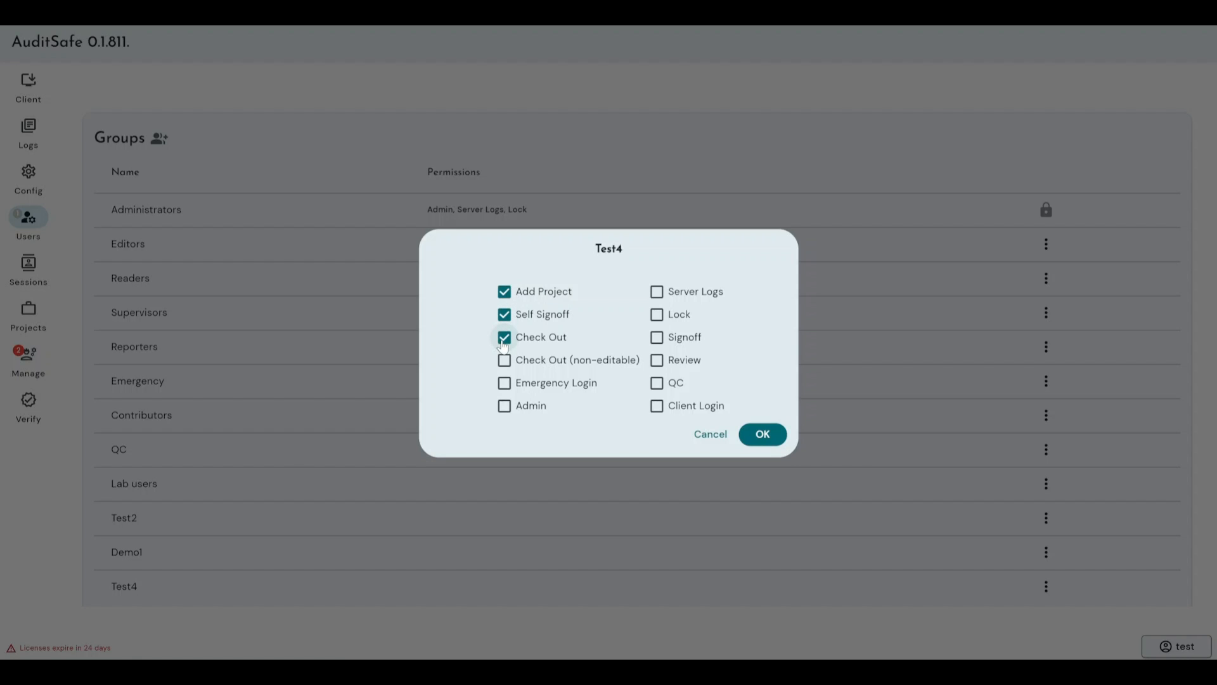
pyautogui.click(657, 293)
pyautogui.click(767, 435)
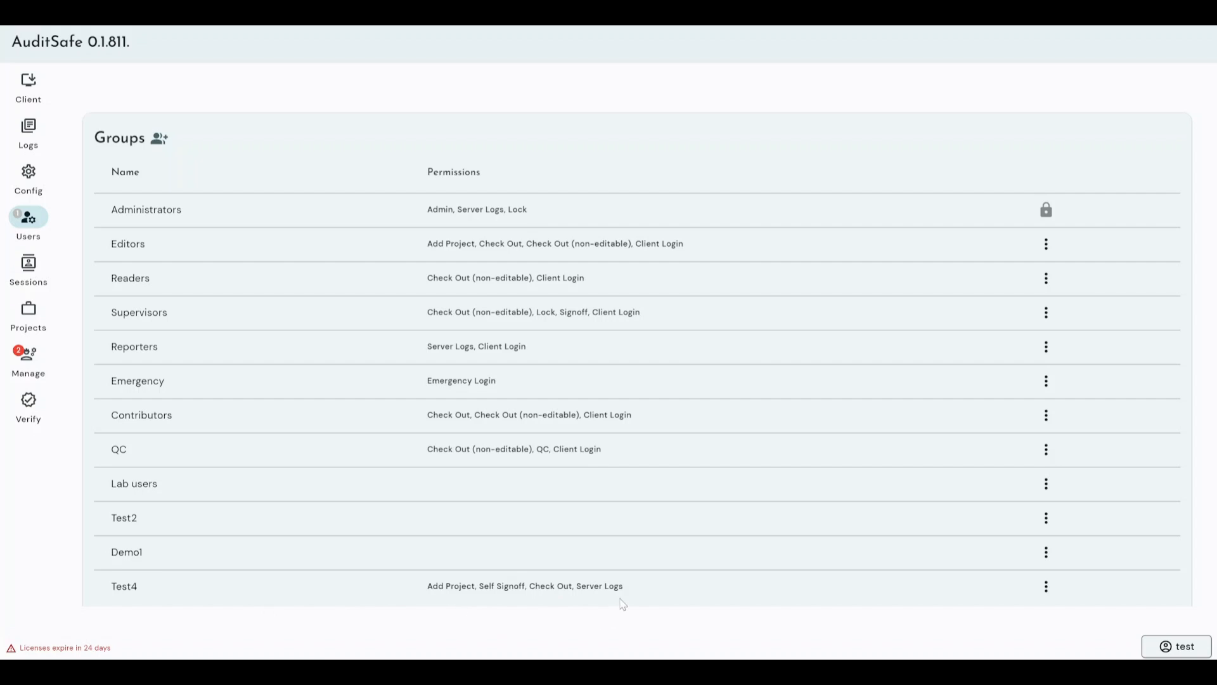
pyautogui.scroll(3, 565, 599)
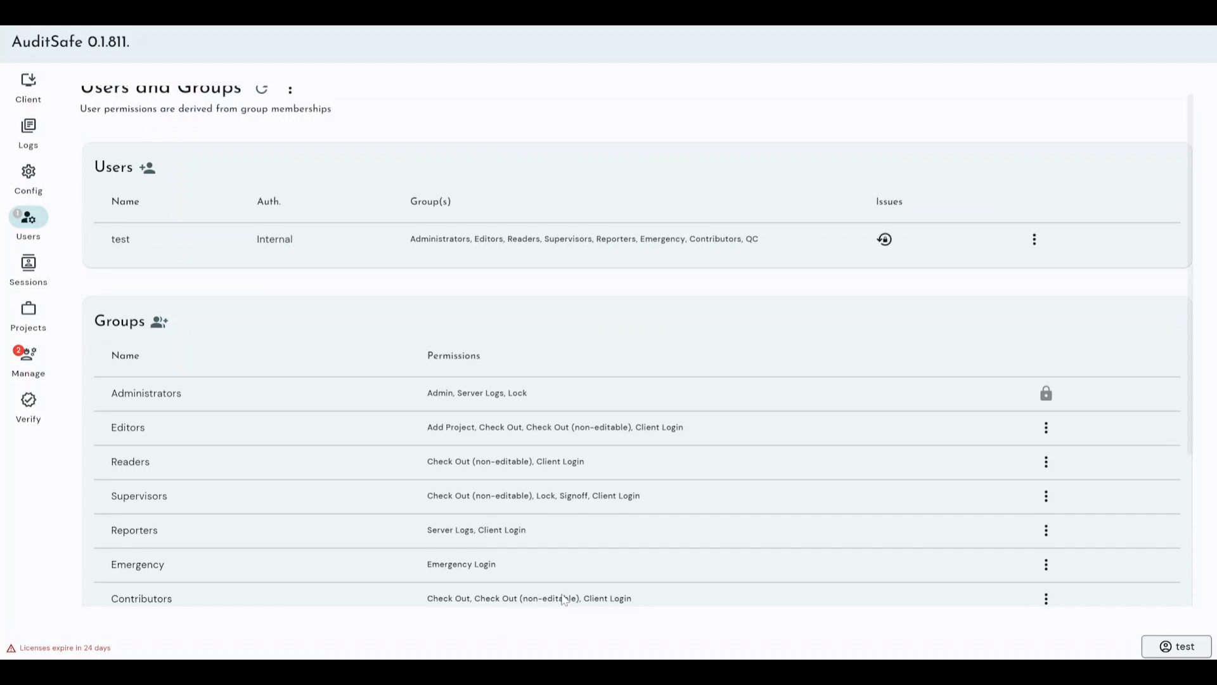
pyautogui.scroll(-3, 571, 475)
pyautogui.scroll(-1, 578, 378)
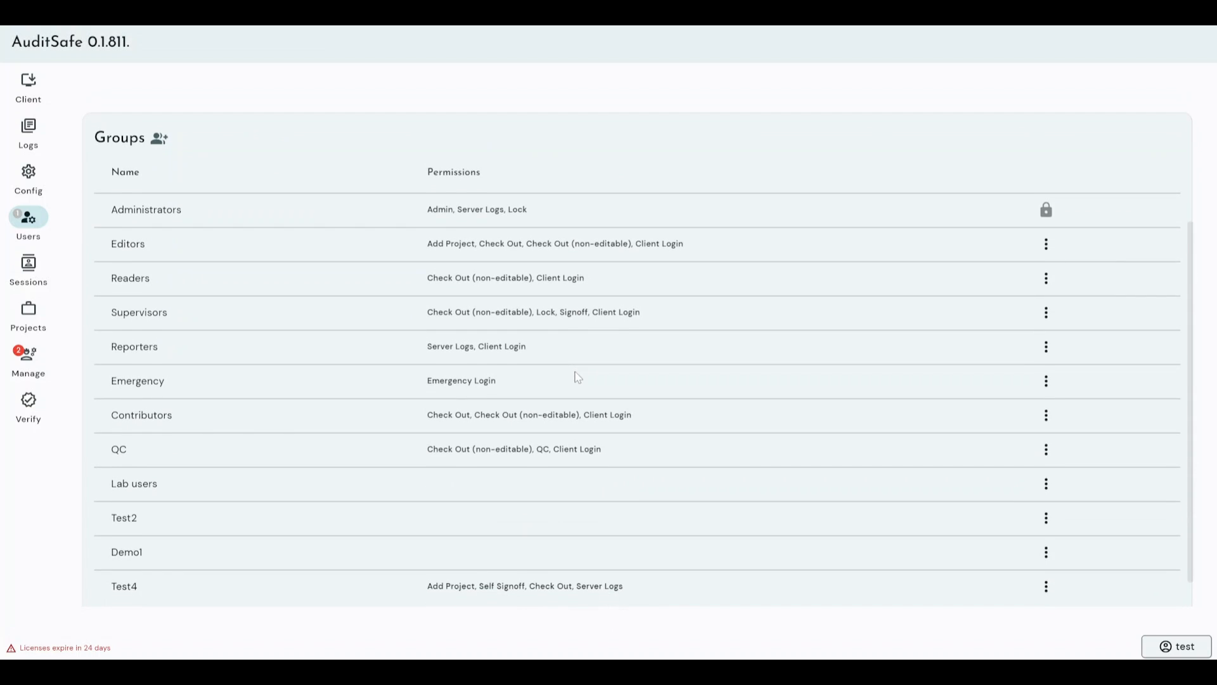
pyautogui.scroll(4, 578, 377)
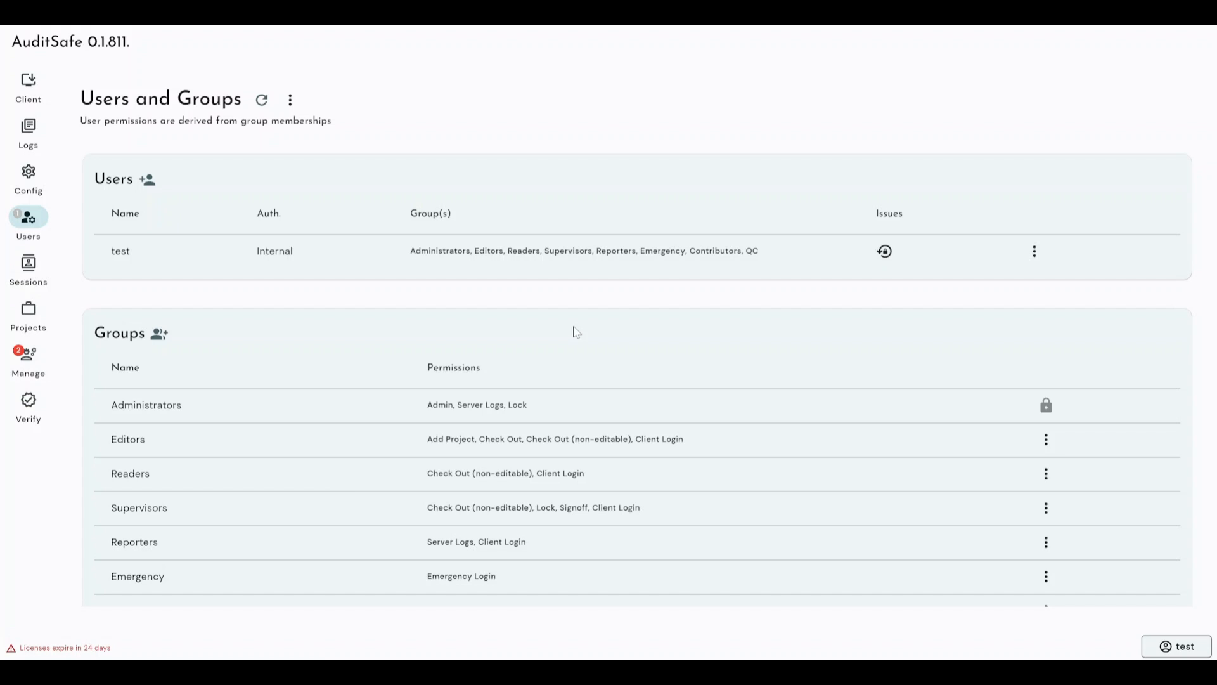
pyautogui.moveTo(870, 255)
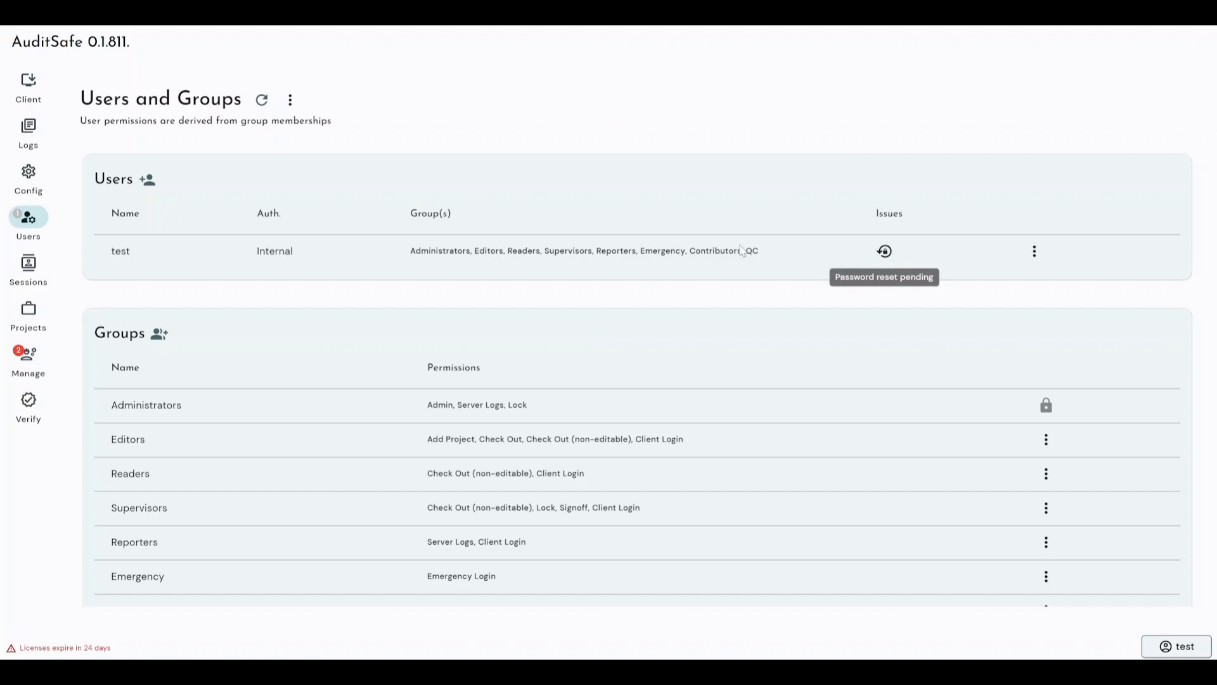
# Step: Start a new user set to Internal authentication and enter its username
pyautogui.click(147, 180)
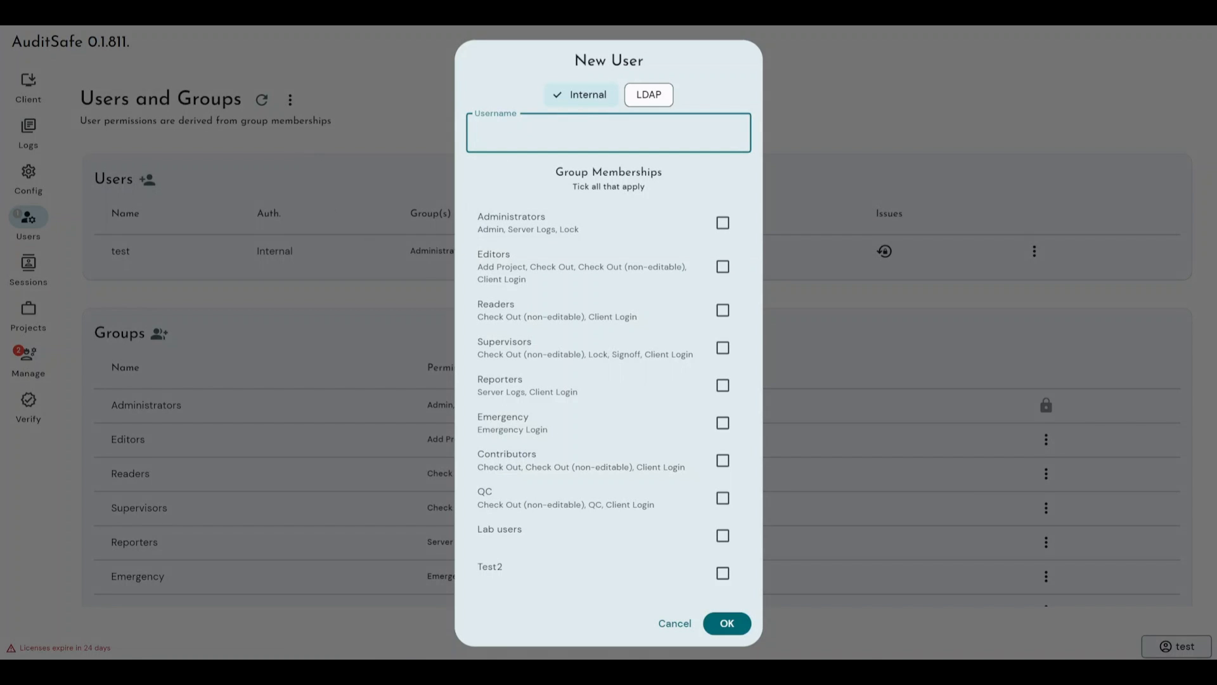
pyautogui.click(647, 95)
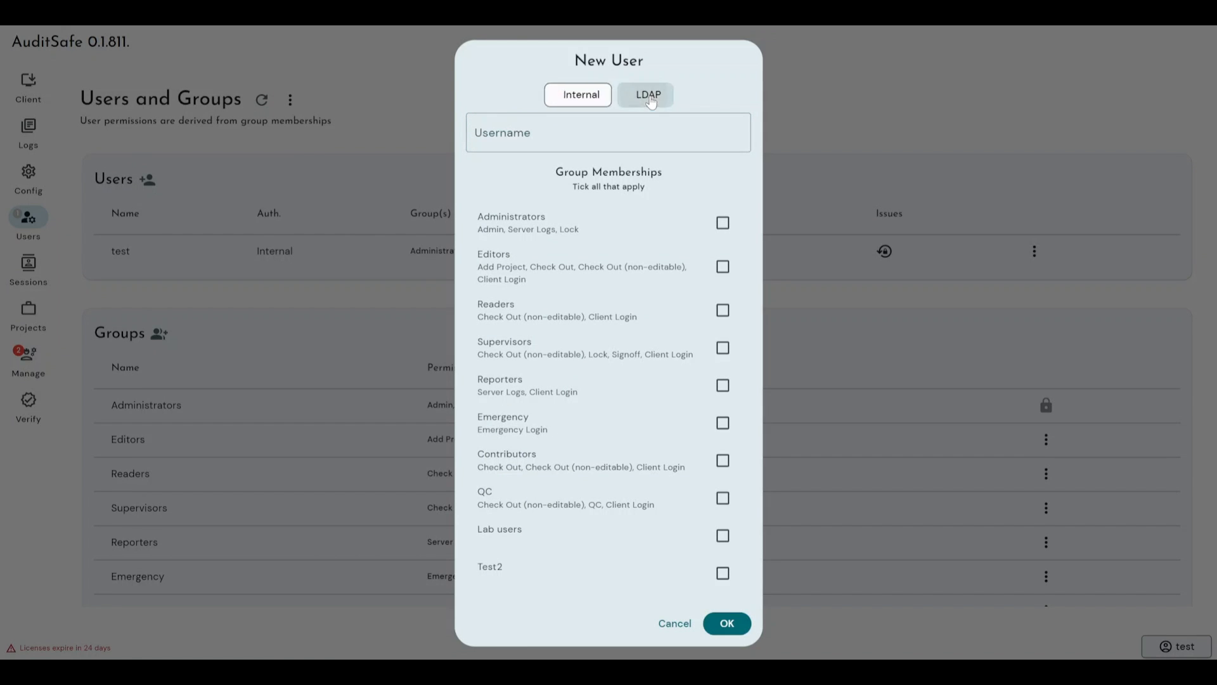
pyautogui.click(574, 98)
pyautogui.click(652, 100)
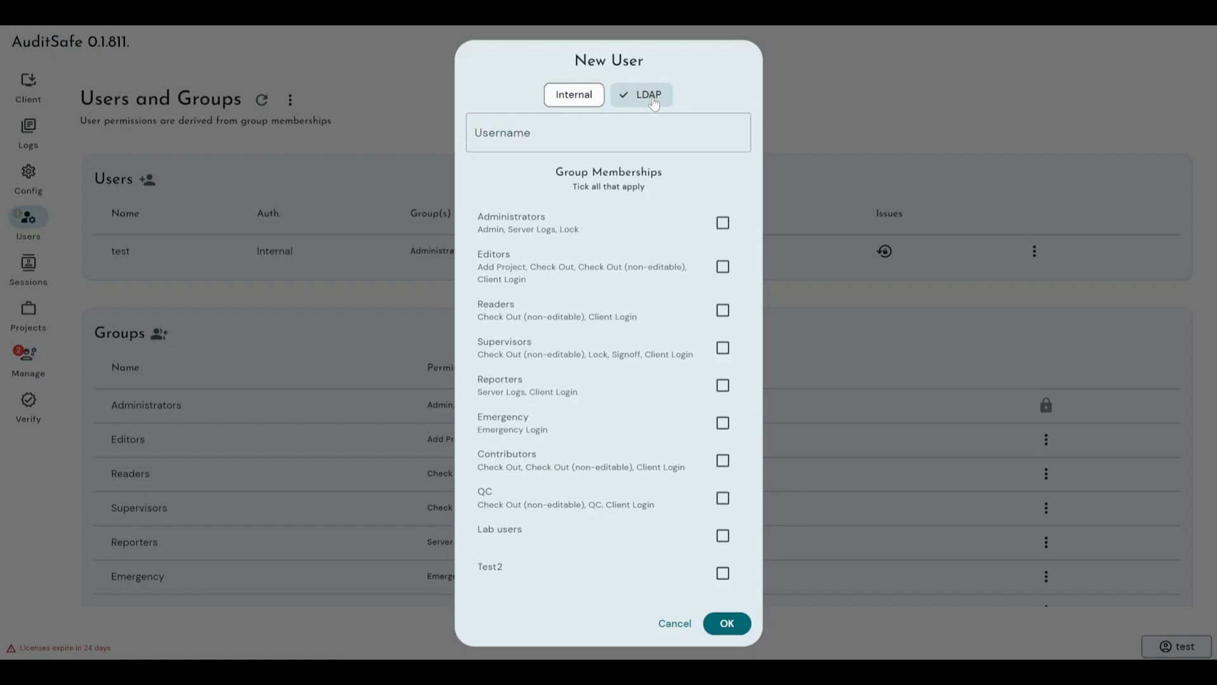
pyautogui.click(572, 100)
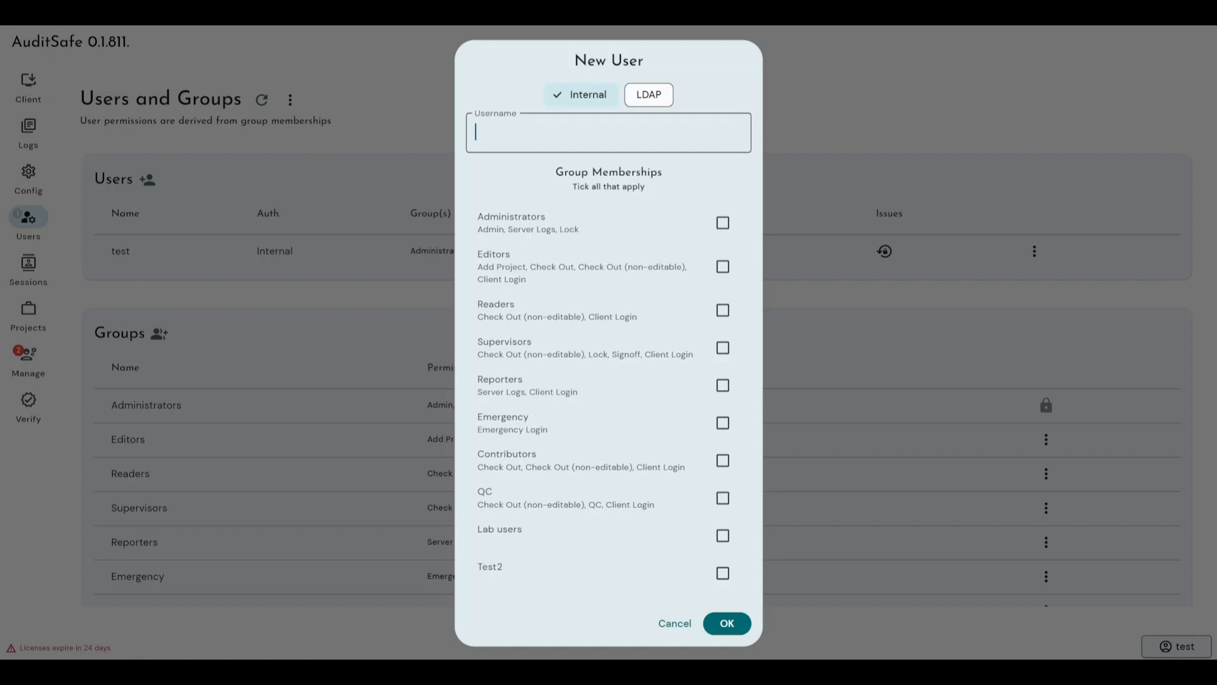
pyautogui.write('Test2')
# Step: Tick the Reporters group under the new user's Group Memberships
pyautogui.scroll(-1, 632, 368)
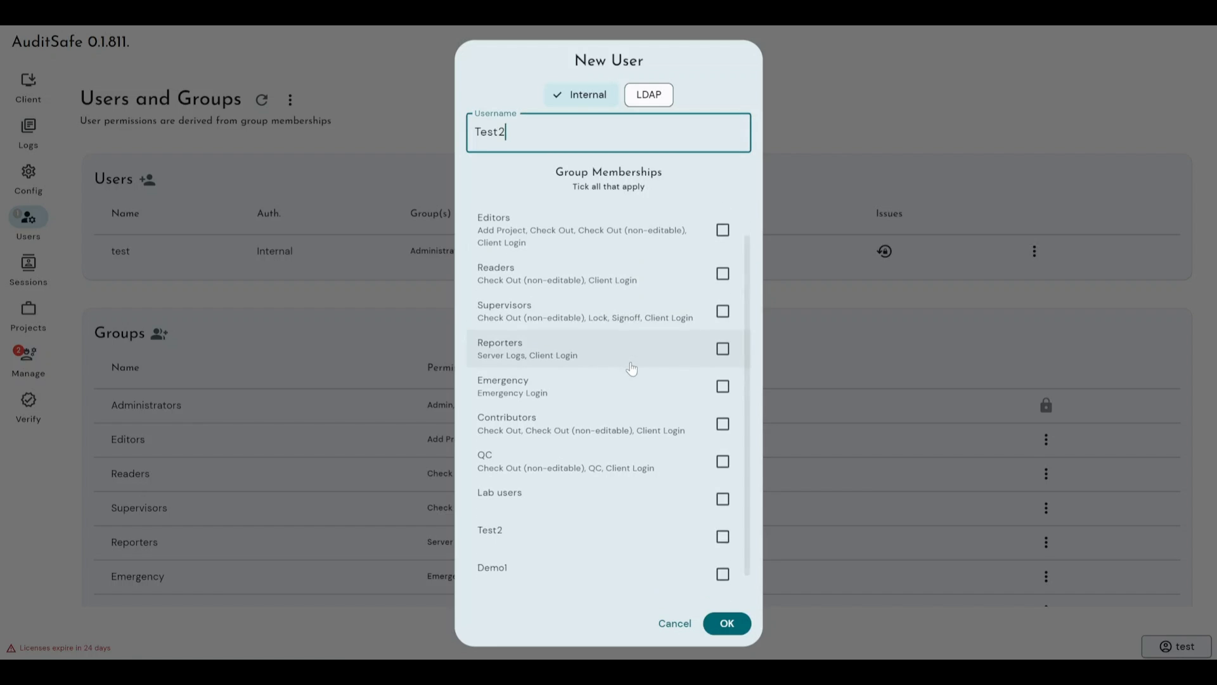
pyautogui.scroll(-1, 630, 365)
pyautogui.scroll(2, 630, 365)
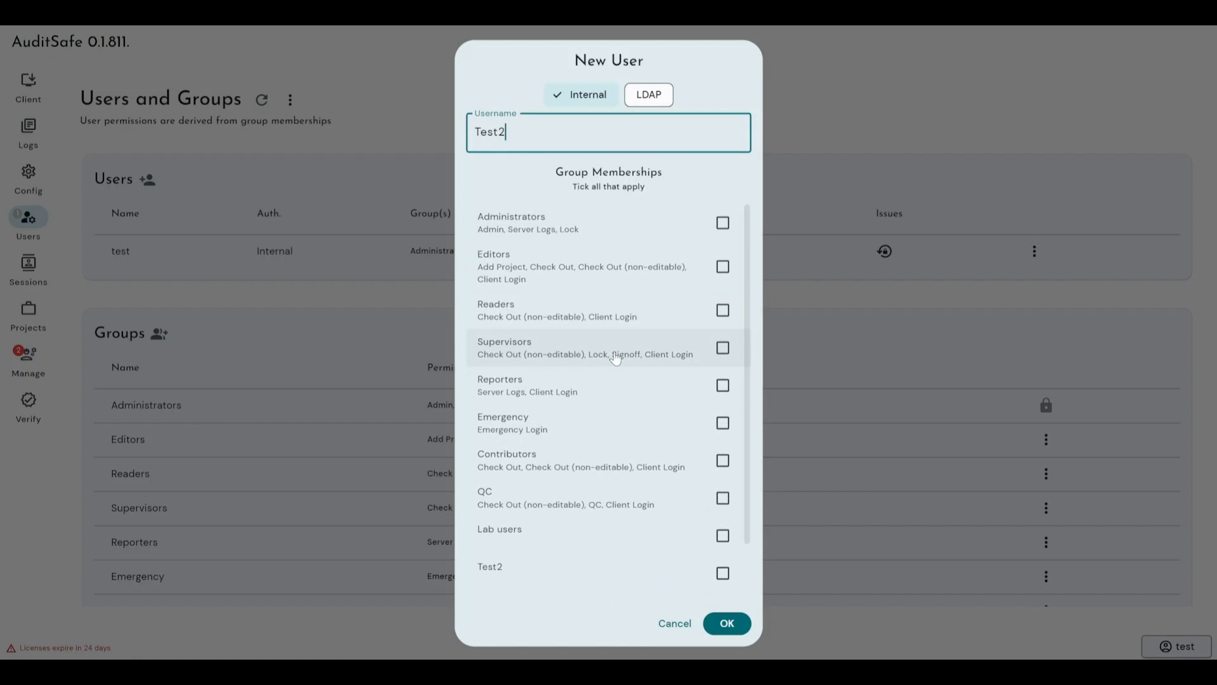
pyautogui.scroll(-2, 614, 358)
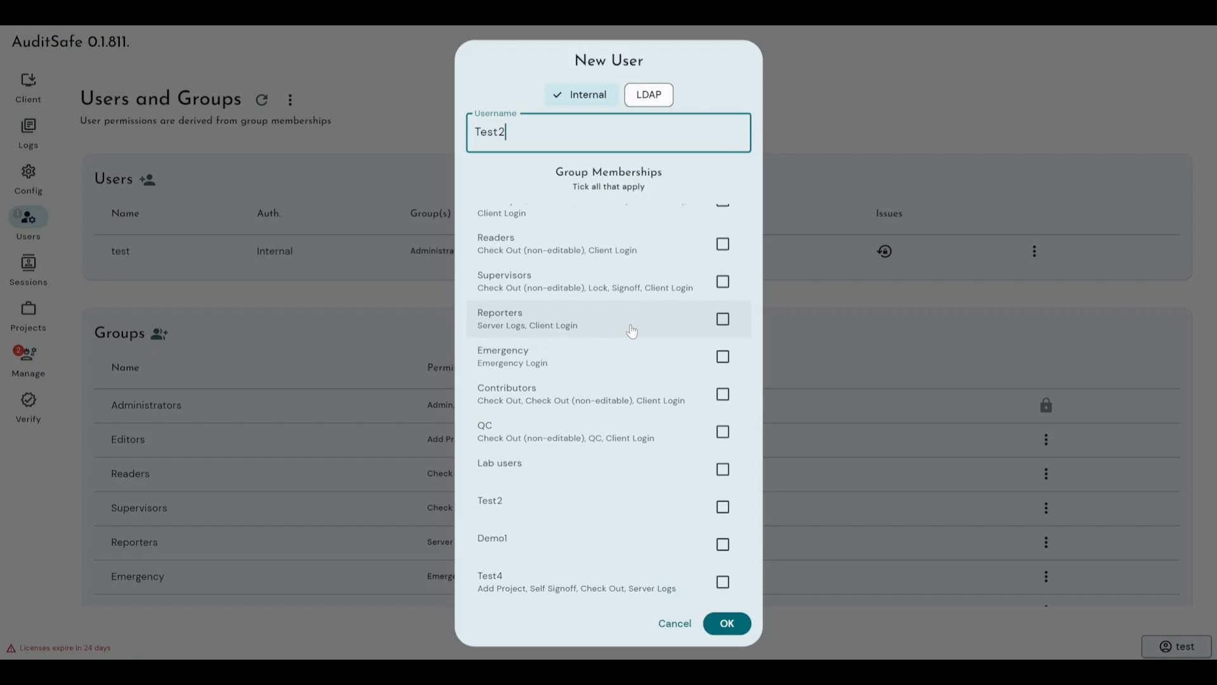
pyautogui.scroll(2, 646, 377)
pyautogui.click(723, 384)
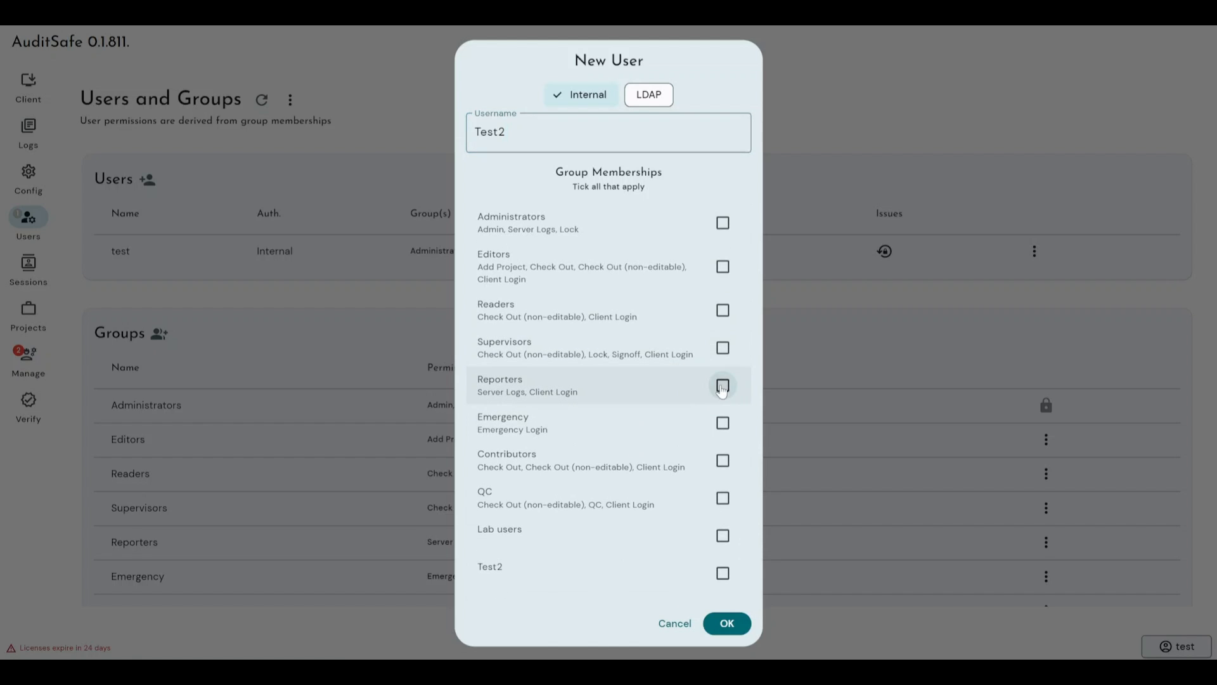
# Step: Submit the New User form to create the internal user
pyautogui.click(726, 623)
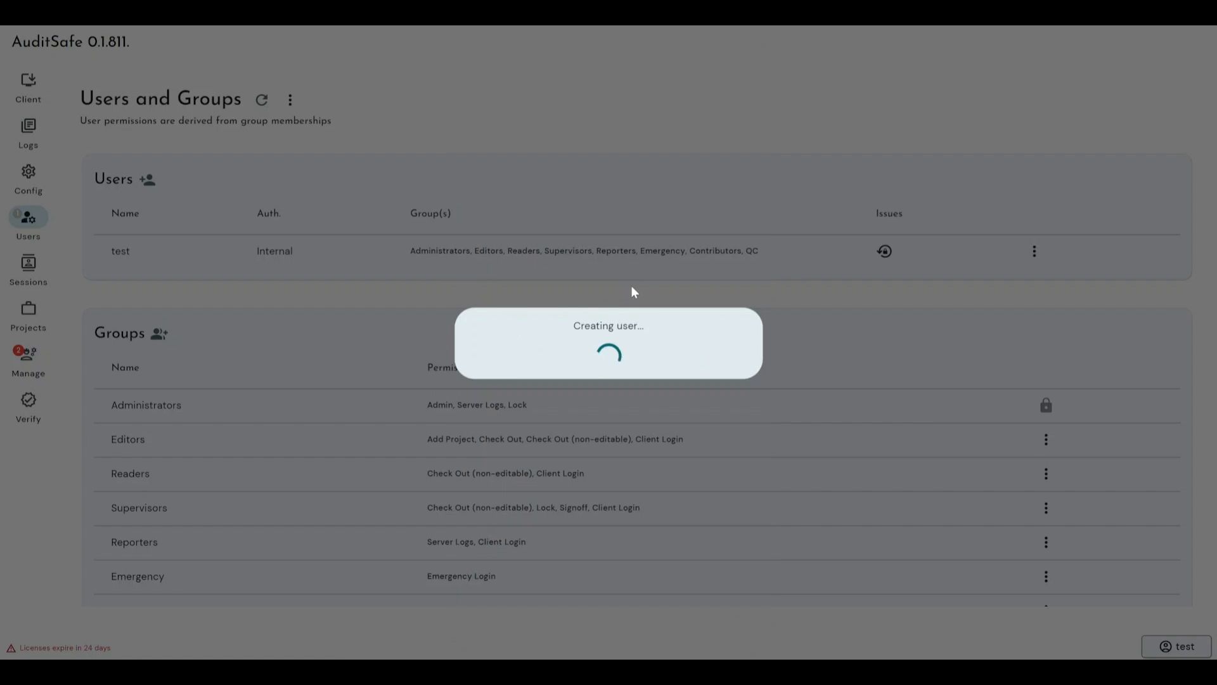